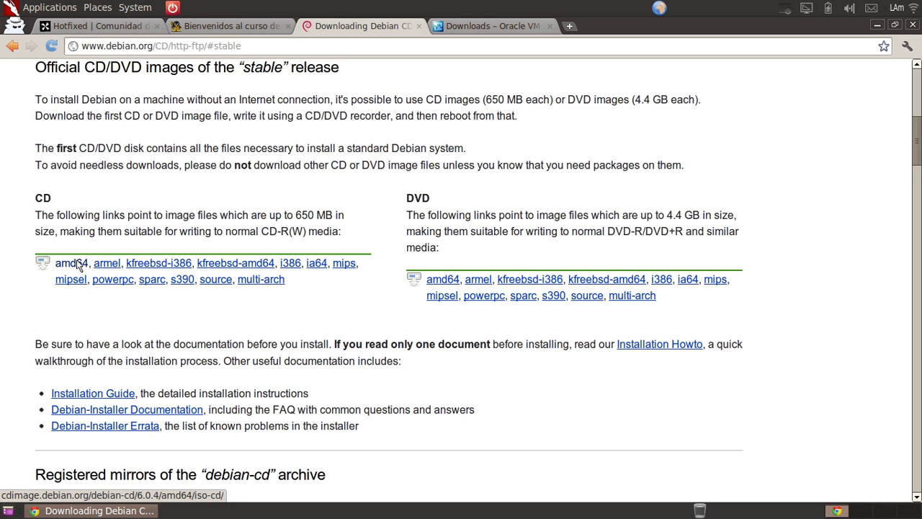
- View the Debian stable i386 CD images, and open the VirtualBox 4.1.8 download page for Linux hosts
{"action": "left_click", "coordinate": [290, 263]}
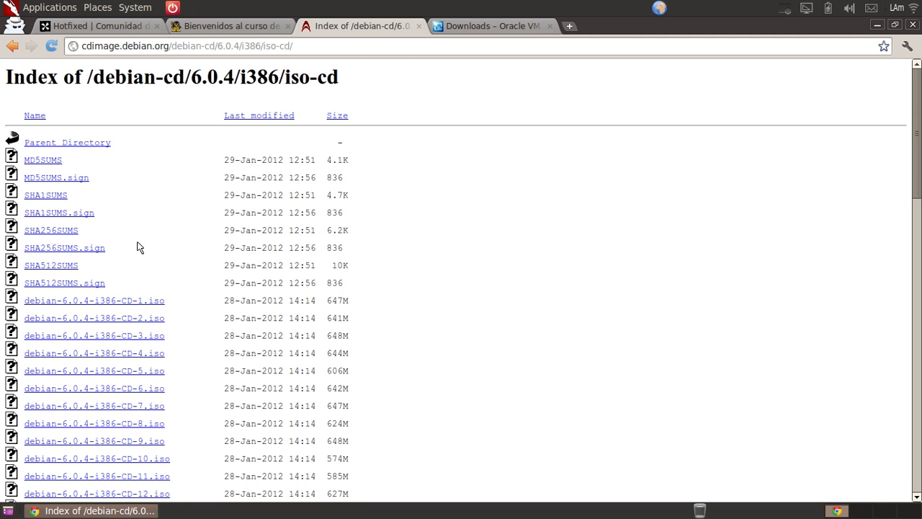
{"action": "left_click", "coordinate": [448, 28]}
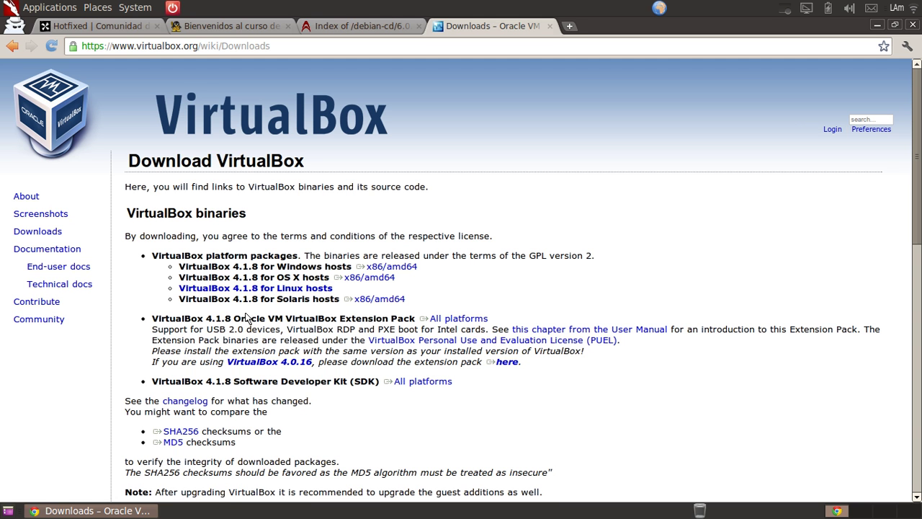
{"action": "triple_click", "coordinate": [323, 289]}
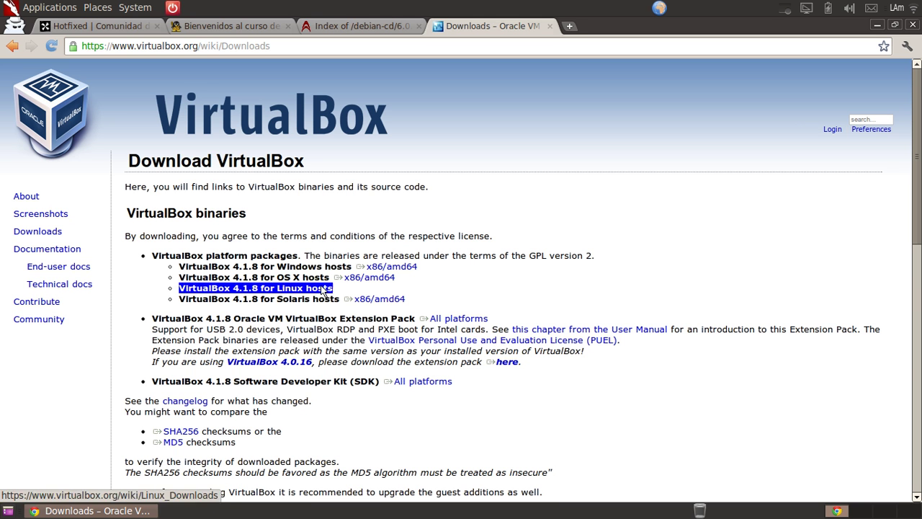
{"action": "left_click", "coordinate": [317, 289]}
{"action": "triple_click", "coordinate": [292, 289]}
{"action": "left_click", "coordinate": [292, 290]}
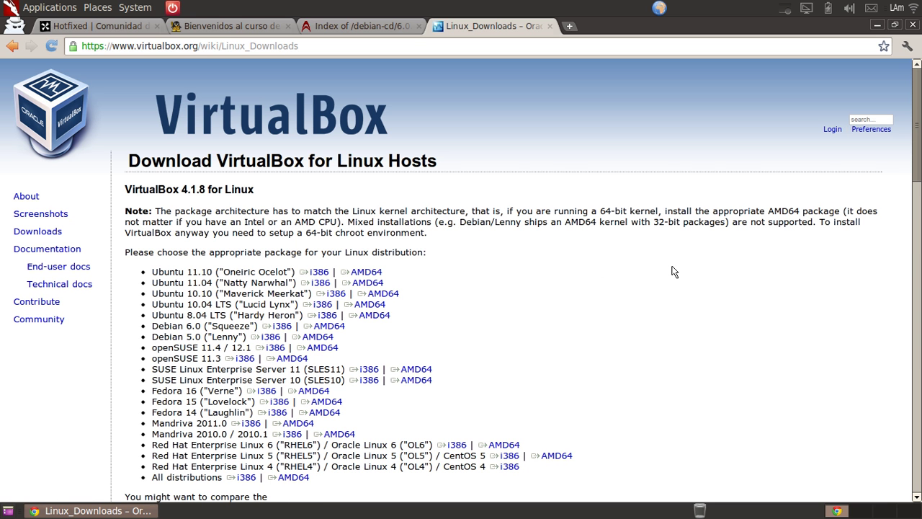
- Switch to an empty workspace, launch Oracle VM VirtualBox Manager and look through its list of virtual machines
{"action": "key", "text": "ctrl+alt+d"}
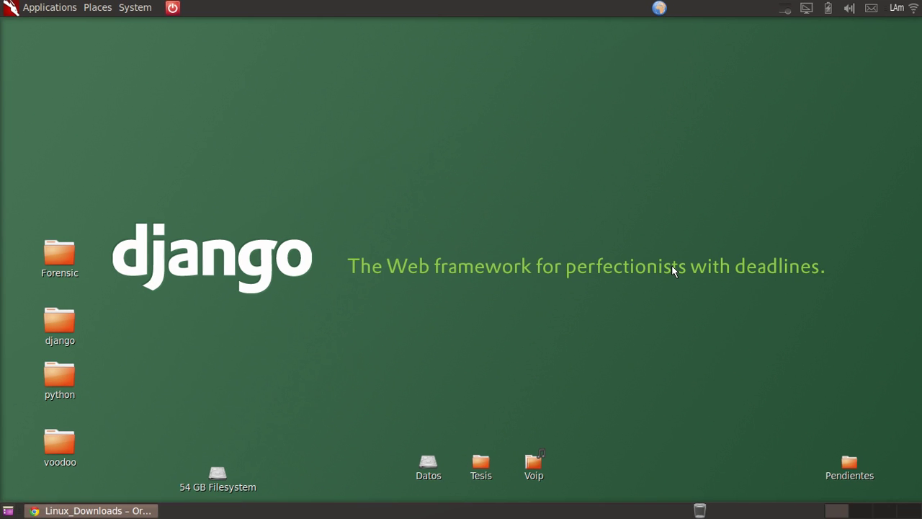
{"action": "key", "text": "super+space"}
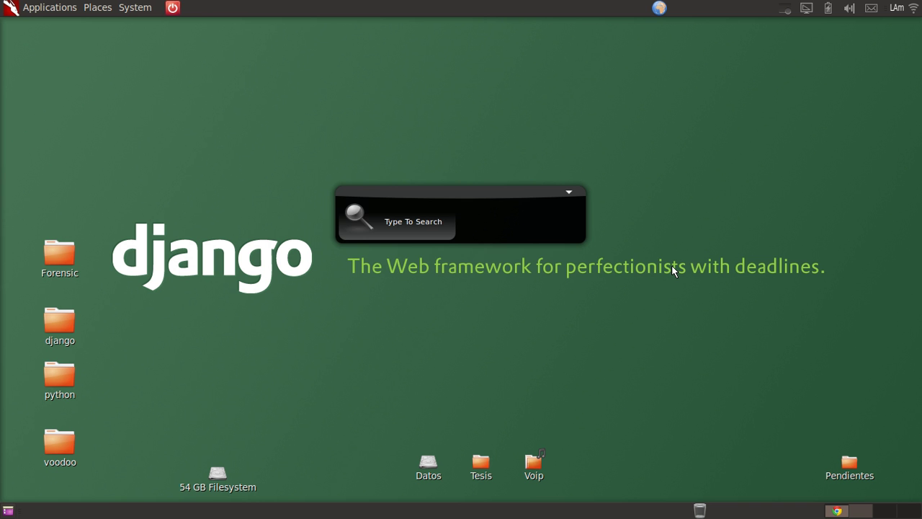
{"action": "type", "text": "vir"}
{"action": "key", "text": "Return"}
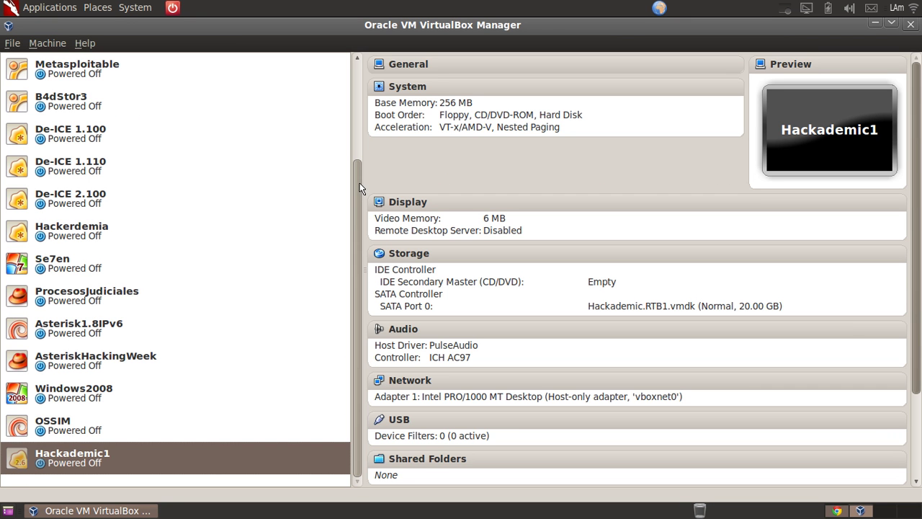
{"action": "left_click_drag", "start_coordinate": [360, 188], "coordinate": [353, 313]}
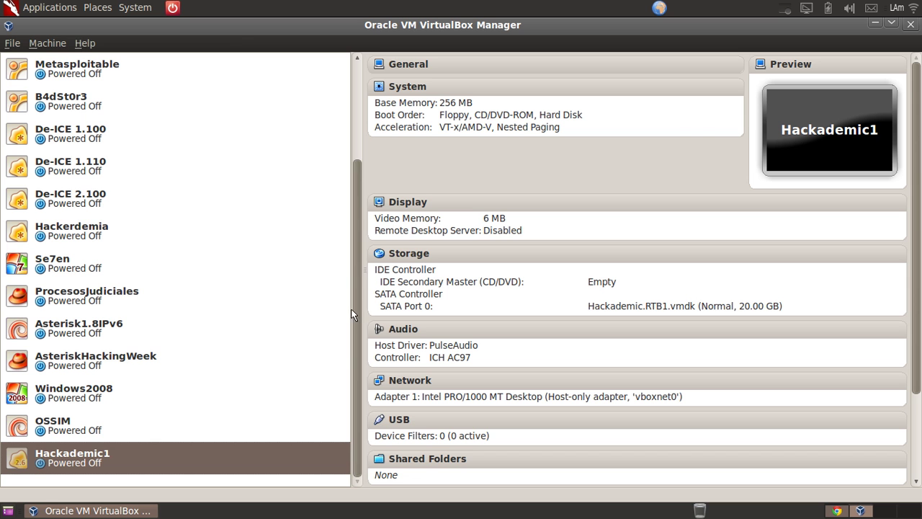
{"action": "left_click_drag", "start_coordinate": [355, 269], "coordinate": [354, 78]}
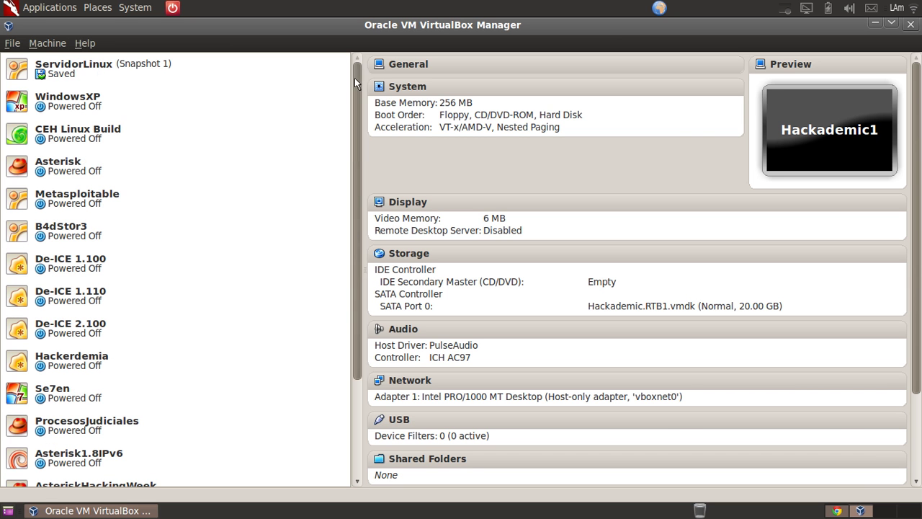
- Start creating a new virtual machine and name it Asterisk1.8_2012
{"action": "left_click", "coordinate": [47, 43]}
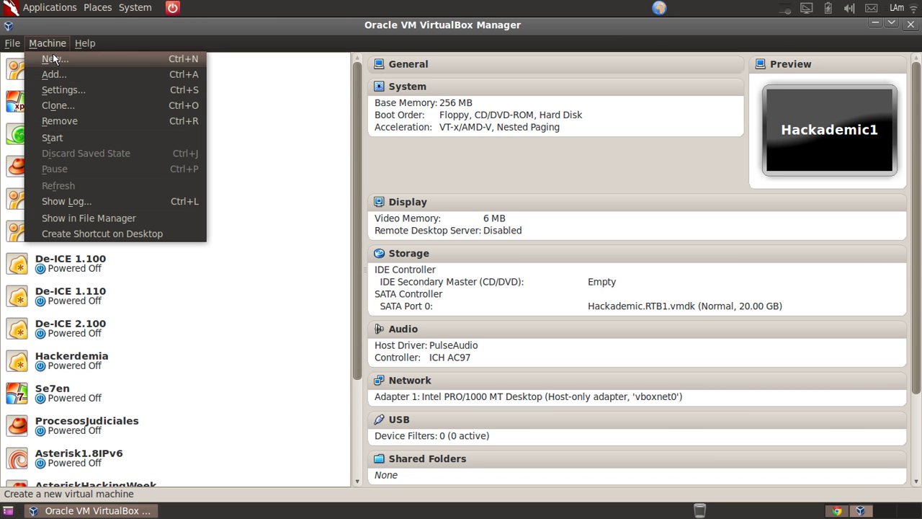
{"action": "key", "text": "Escape"}
{"action": "key", "text": "ctrl+n"}
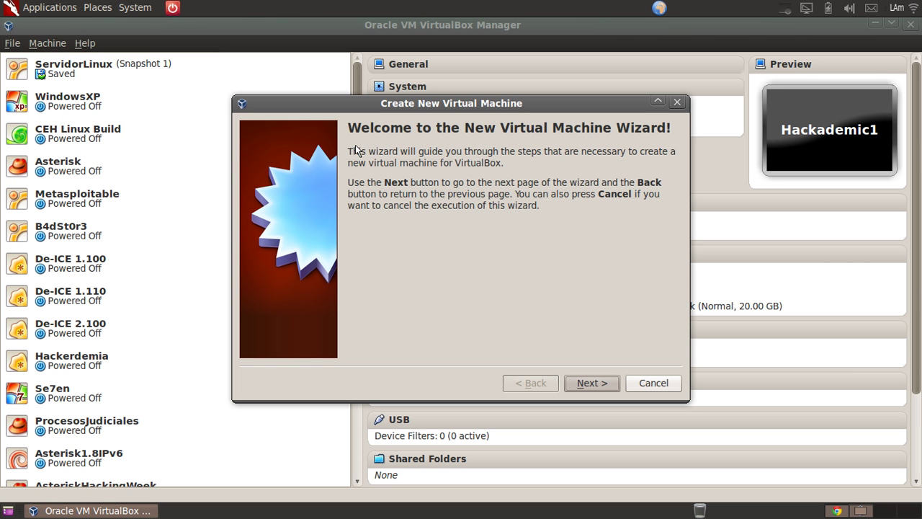
{"action": "left_click", "coordinate": [593, 383]}
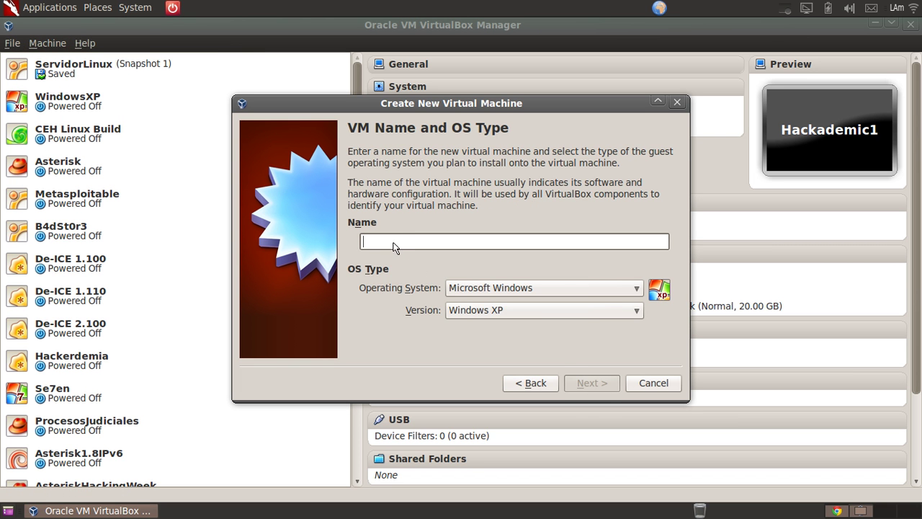
{"action": "type", "text": "Aseris"}
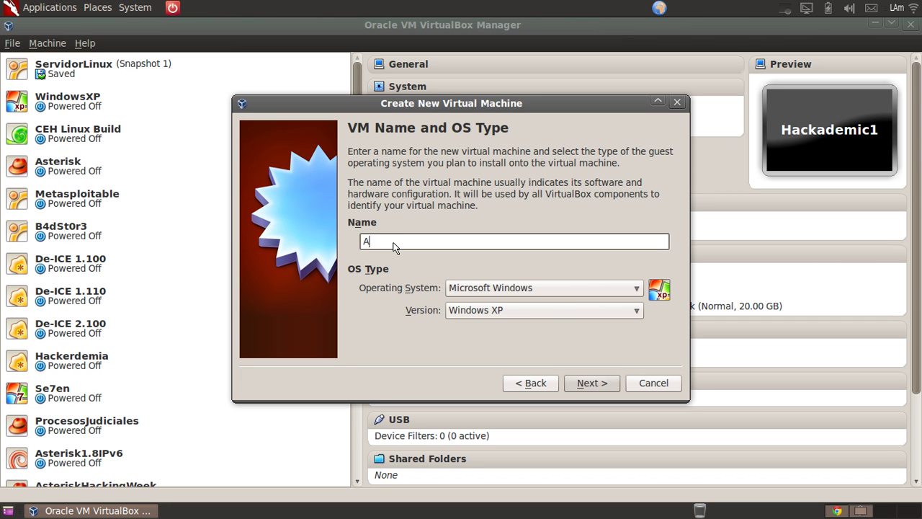
{"action": "key", "text": "BackSpace"}
{"action": "key", "text": "BackSpace"}
{"action": "key", "text": "BackSpace"}
{"action": "key", "text": "BackSpace"}
{"action": "type", "text": "terisk1.82012"}
{"action": "left_click", "coordinate": [415, 243]}
{"action": "type", "text": "_"}
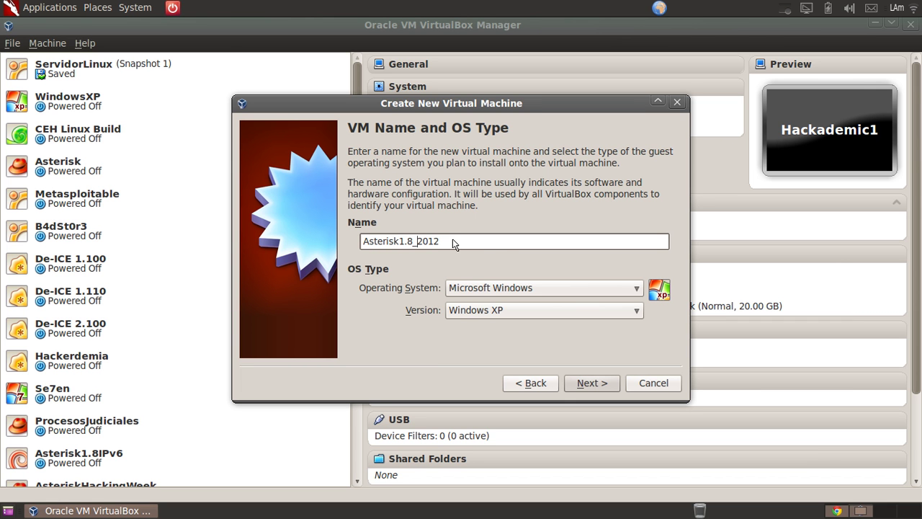
- Set the new machine's operating system to Linux and its version to Debian, and continue to the memory settings
{"action": "left_click", "coordinate": [529, 293]}
{"action": "left_click", "coordinate": [517, 302]}
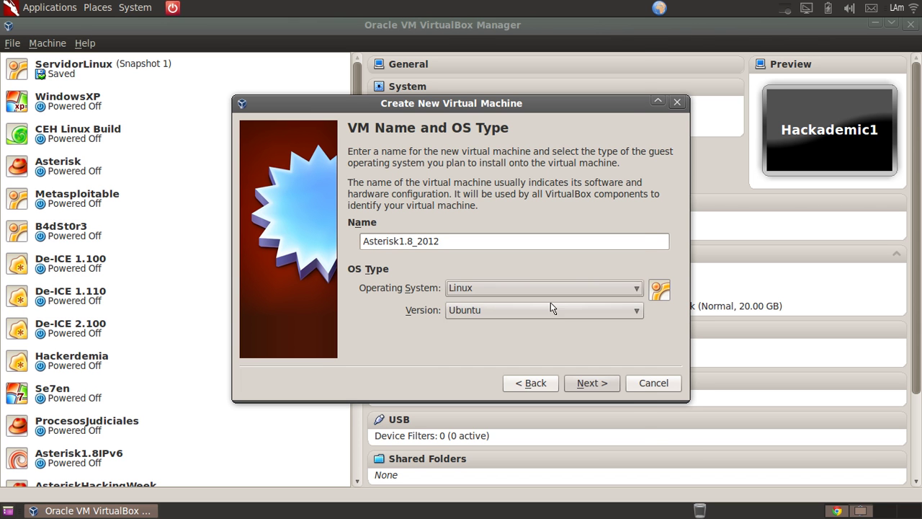
{"action": "left_click", "coordinate": [560, 312]}
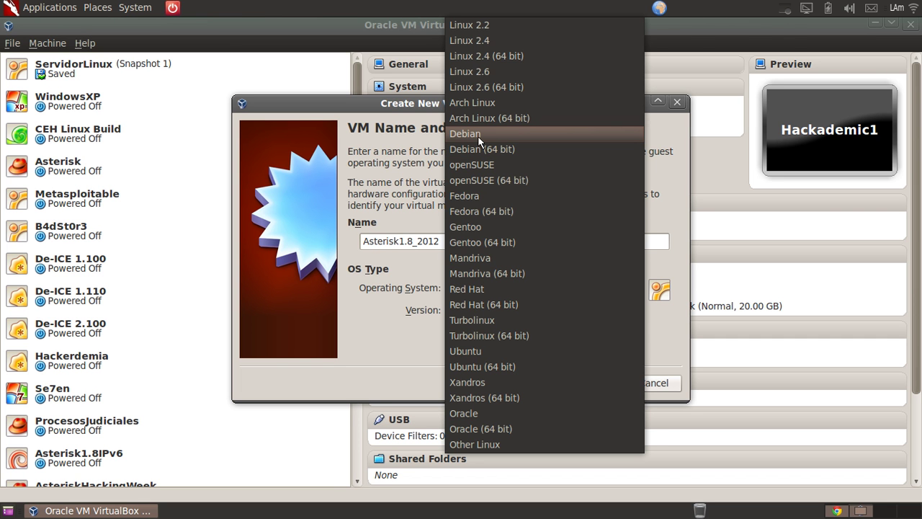
{"action": "left_click", "coordinate": [478, 136]}
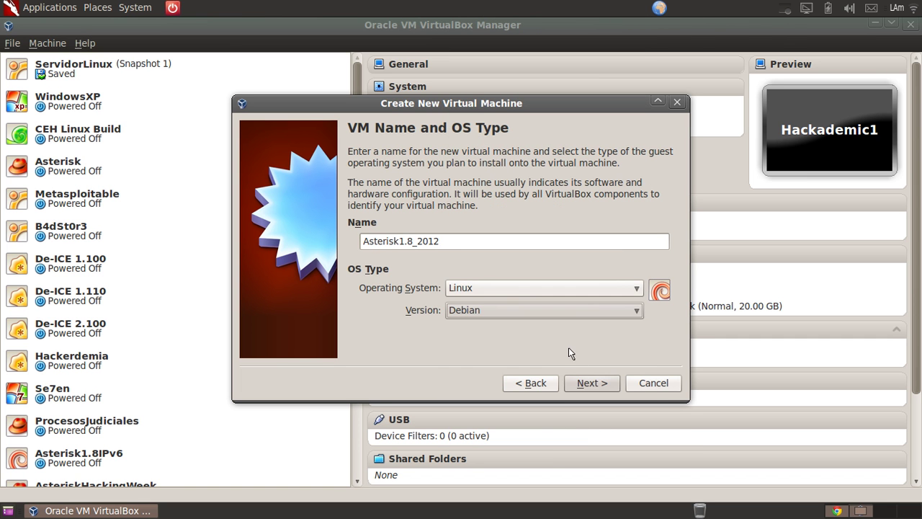
{"action": "left_click", "coordinate": [581, 382]}
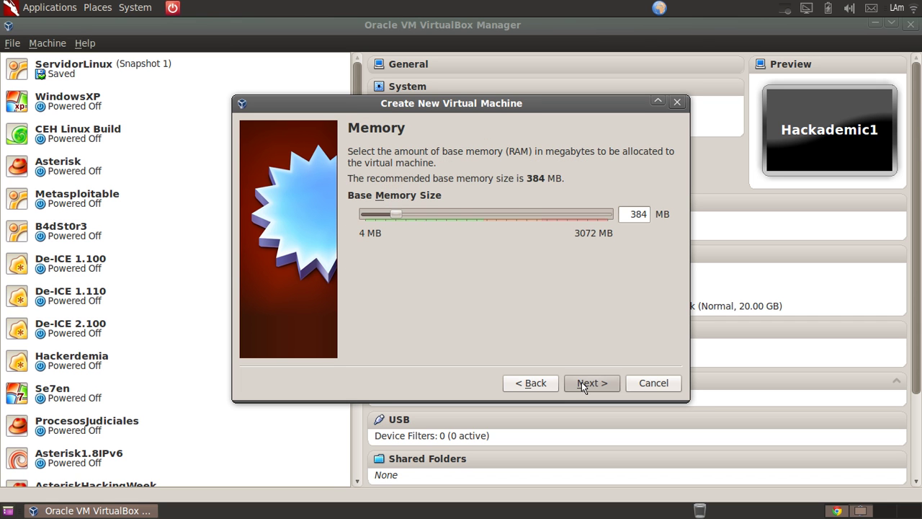
- Set the virtual machine's base memory to 512 MB and continue to the hard disk settings
{"action": "double_click", "coordinate": [638, 214]}
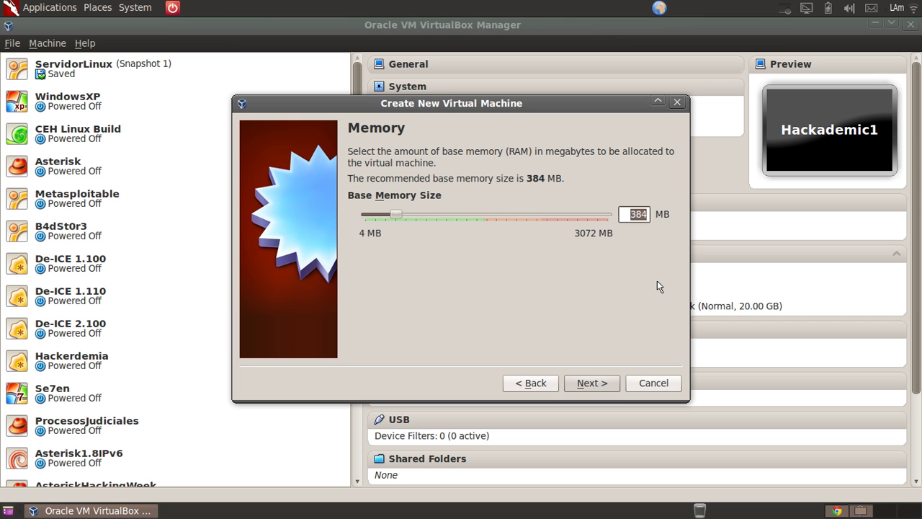
{"action": "type", "text": "512"}
{"action": "double_click", "coordinate": [529, 178]}
{"action": "left_click", "coordinate": [587, 384]}
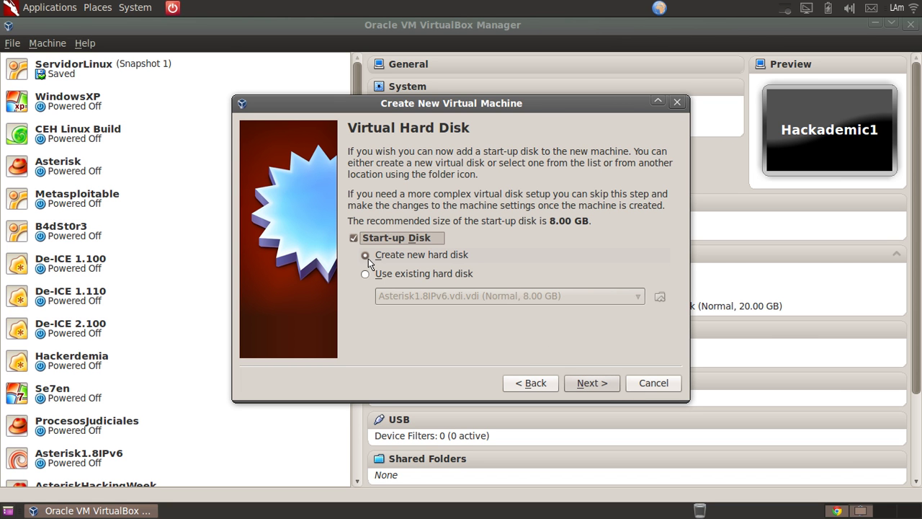
- Create a new start-up hard disk of type VDI (VirtualBox Disk Image) with dynamically allocated storage
{"action": "left_click", "coordinate": [588, 384]}
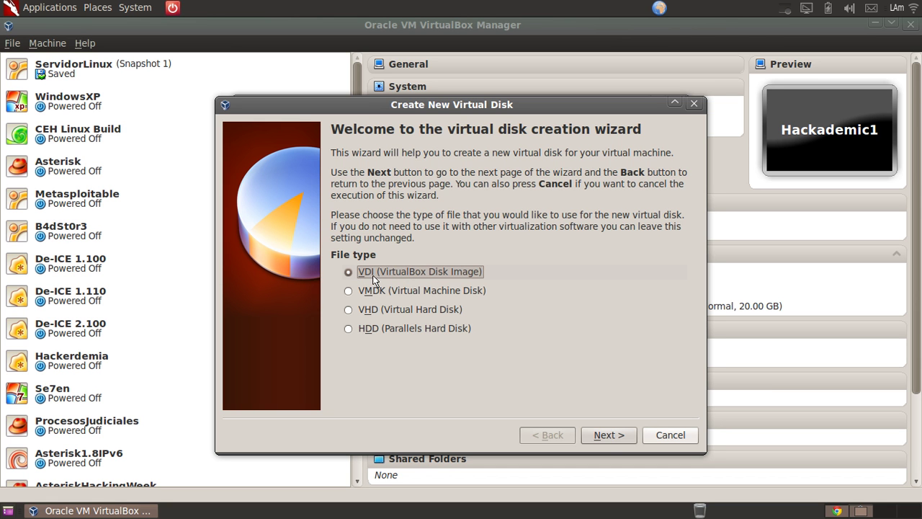
{"action": "left_click", "coordinate": [612, 436]}
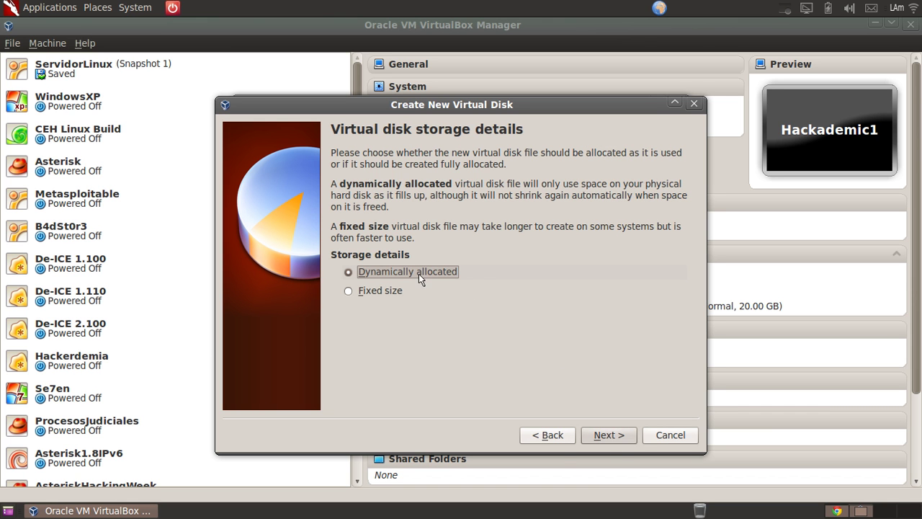
{"action": "left_click", "coordinate": [609, 435]}
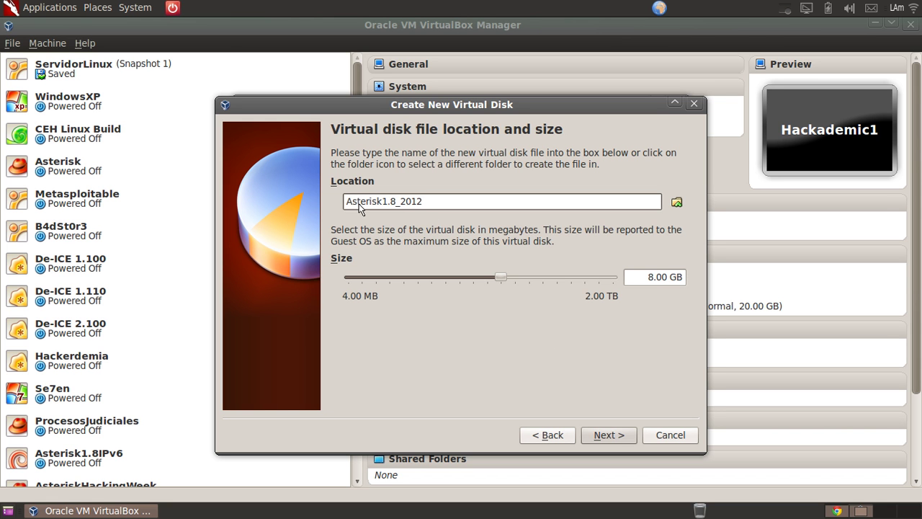
- Save the virtual disk file as Asterisk1.8_2012.vdi in the home user's Escritorio folder on the 54 GB Filesystem
{"action": "left_click", "coordinate": [677, 204]}
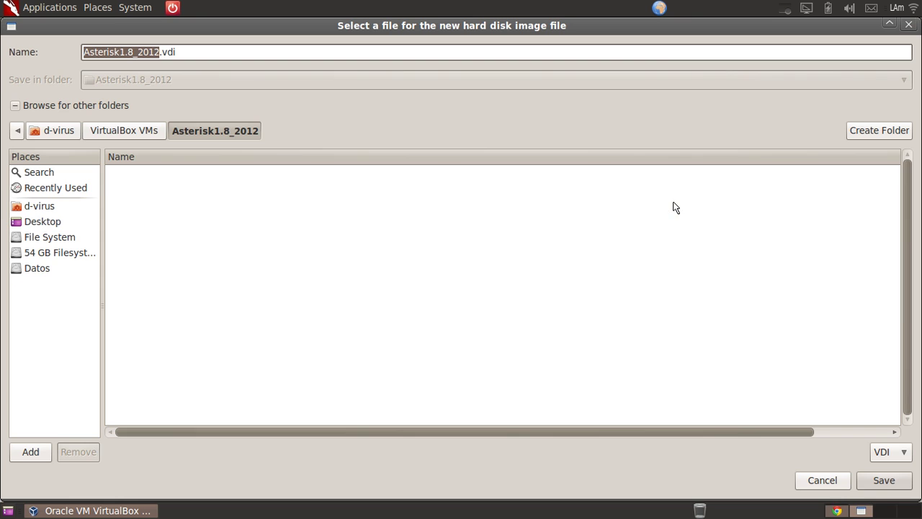
{"action": "left_click", "coordinate": [51, 254]}
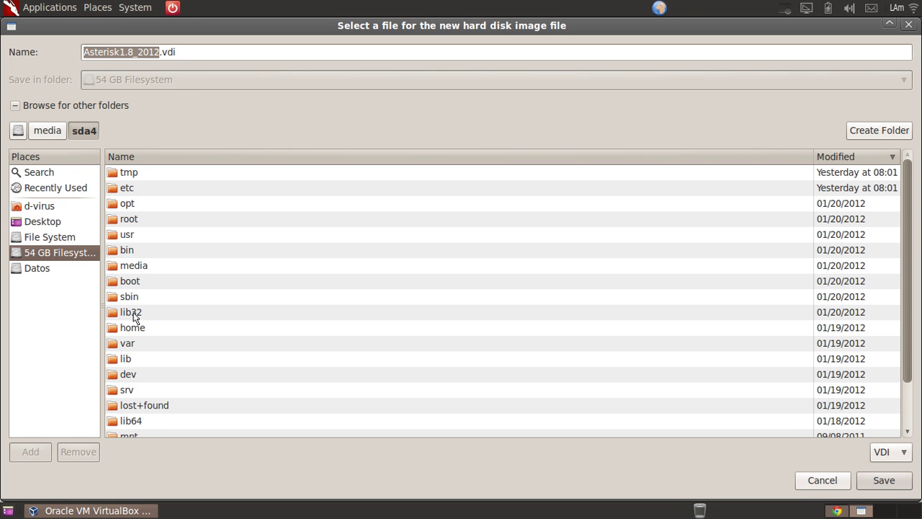
{"action": "double_click", "coordinate": [131, 330]}
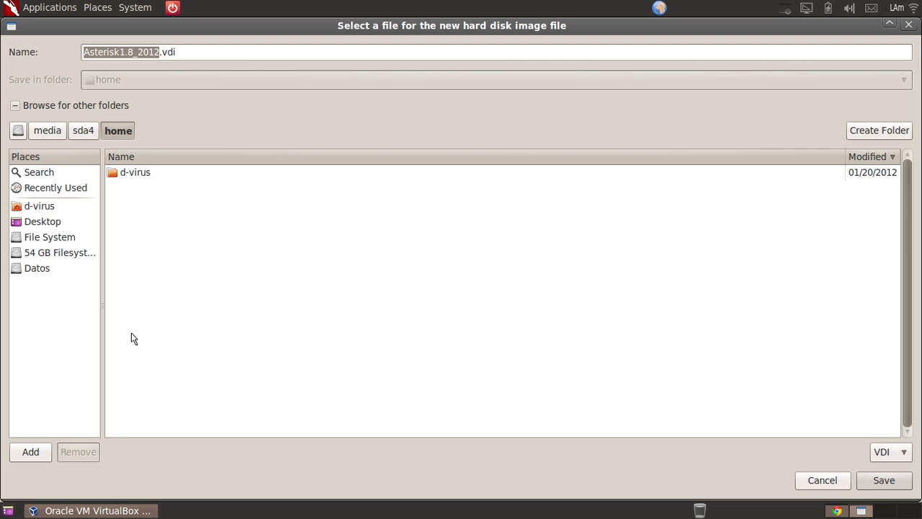
{"action": "double_click", "coordinate": [139, 179]}
{"action": "double_click", "coordinate": [138, 177]}
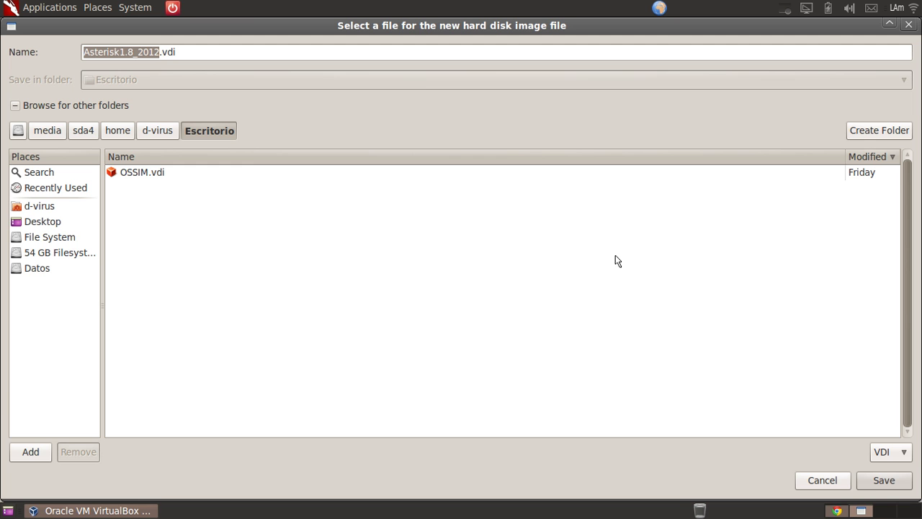
{"action": "left_click", "coordinate": [876, 488]}
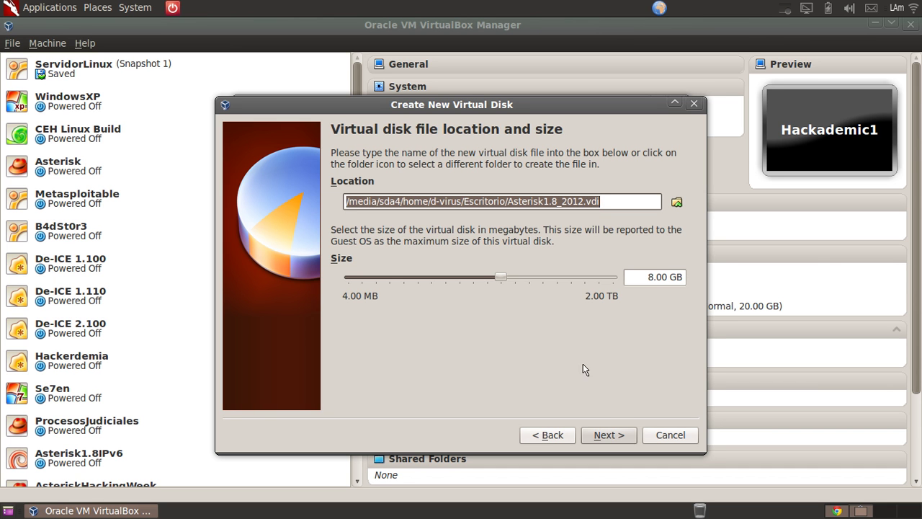
- Set the virtual disk size to 10 GB, and finish creating the disk and the virtual machine
{"action": "left_click", "coordinate": [651, 281]}
{"action": "type", "text": "10"}
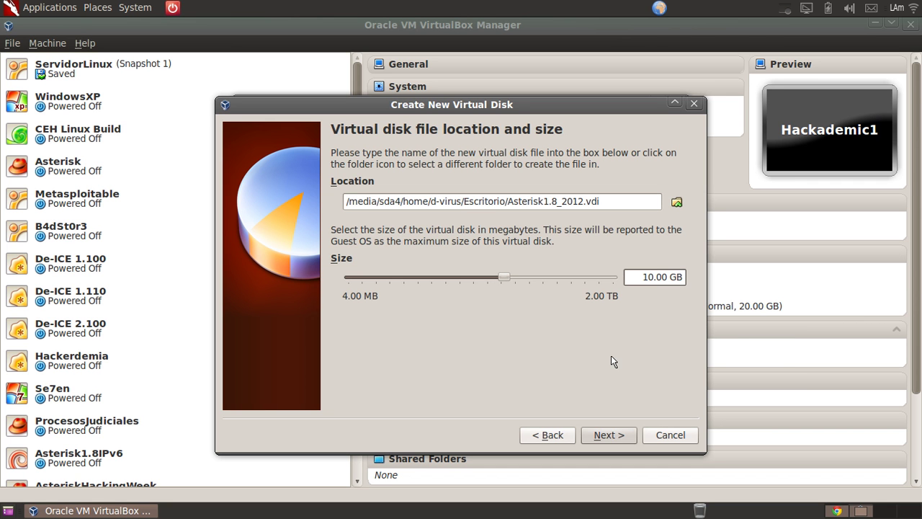
{"action": "left_click", "coordinate": [619, 427]}
{"action": "left_click", "coordinate": [609, 436]}
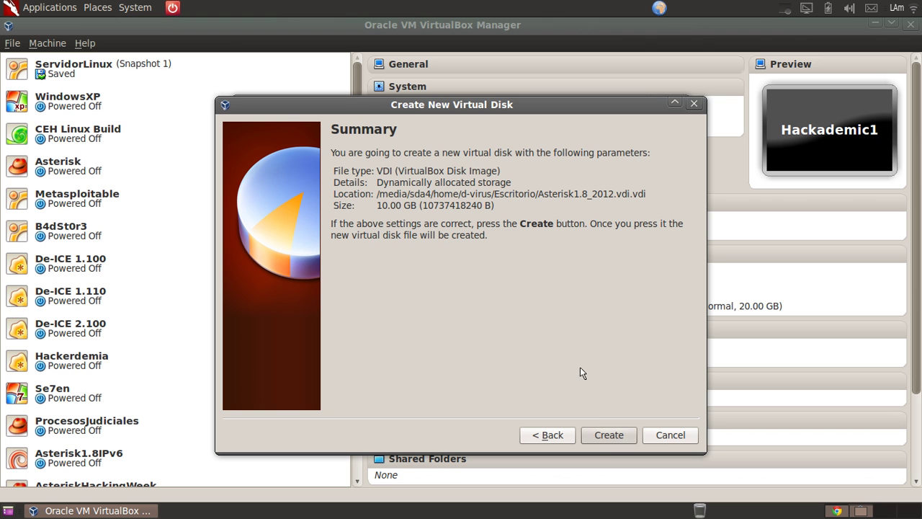
{"action": "left_click", "coordinate": [610, 436]}
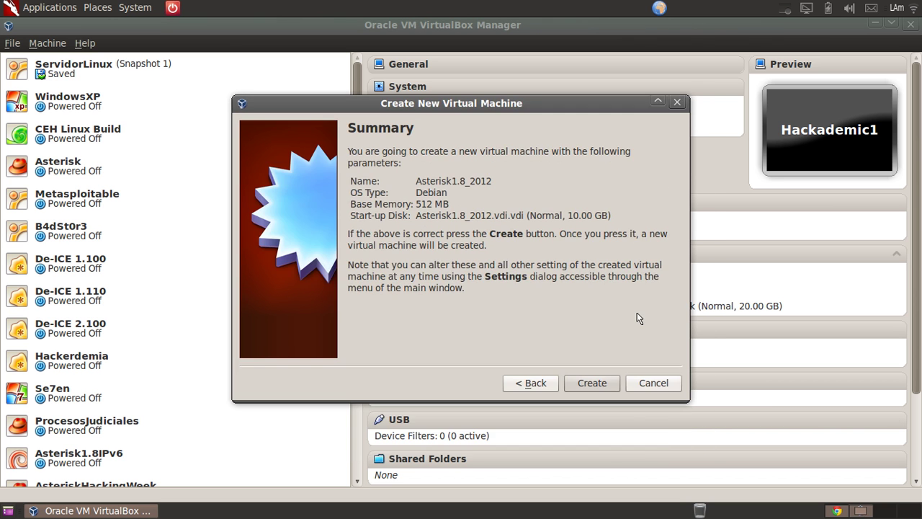
{"action": "left_click", "coordinate": [589, 384]}
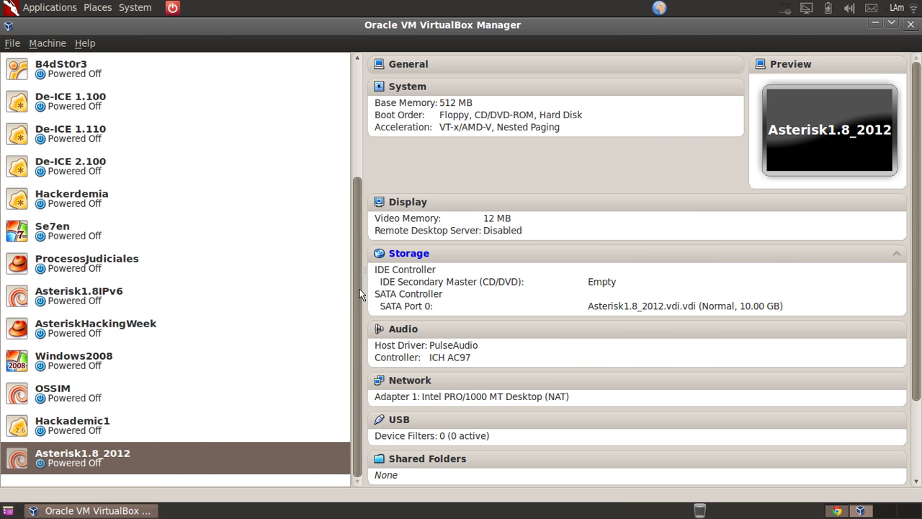
- Load debian-6.0.3-amd64-i386-netinst.iso from the Downloads folder into the Asterisk1.8_2012 machine's empty CD/DVD drive and save the settings
{"action": "right_click", "coordinate": [94, 462]}
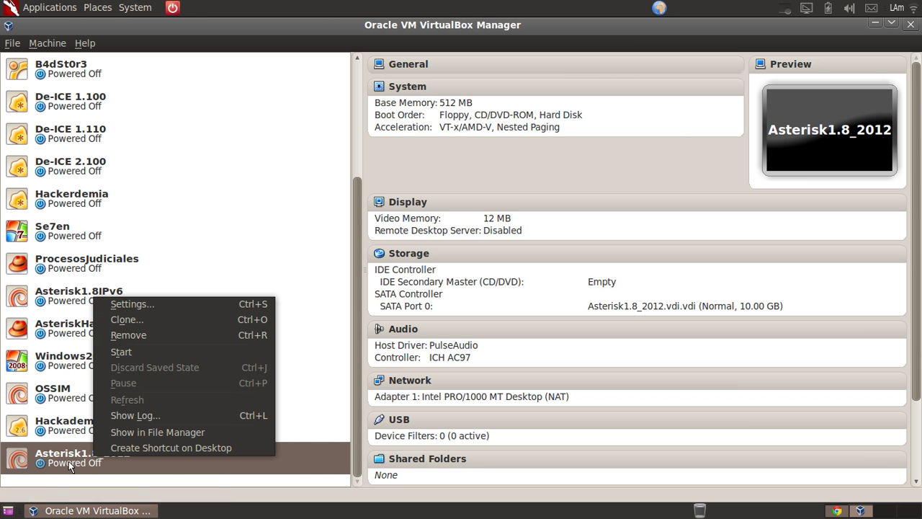
{"action": "left_click", "coordinate": [147, 307]}
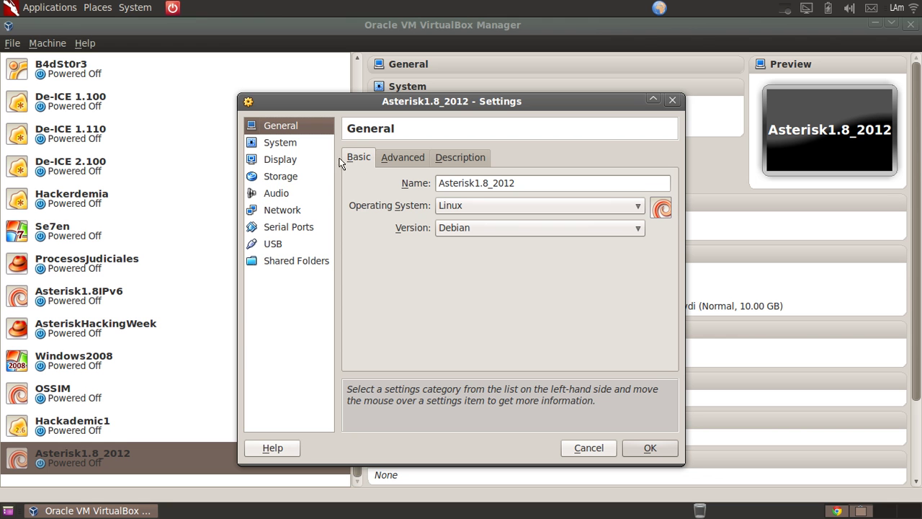
{"action": "left_click", "coordinate": [282, 179]}
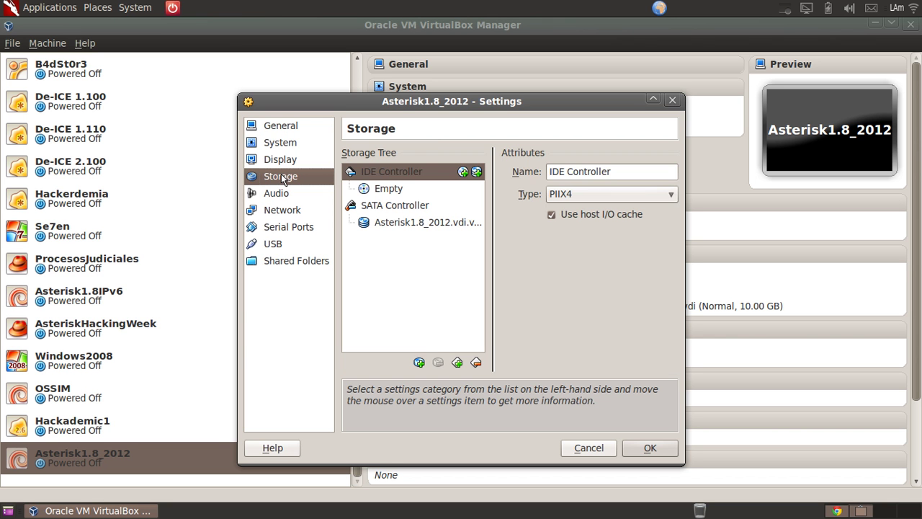
{"action": "left_click", "coordinate": [390, 191]}
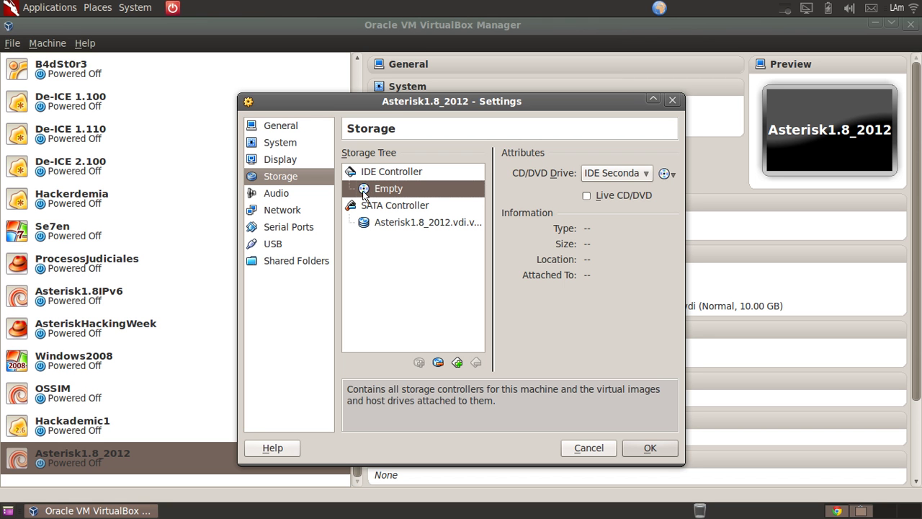
{"action": "left_click", "coordinate": [672, 178]}
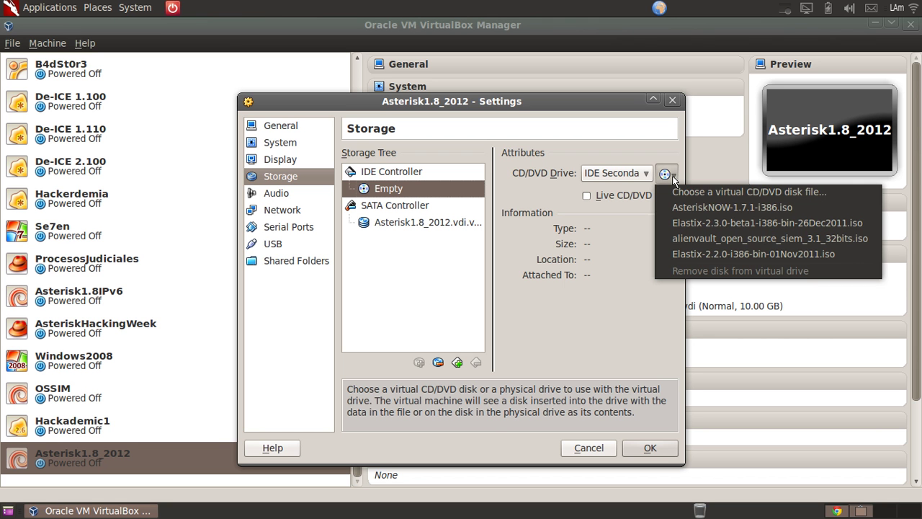
{"action": "left_click", "coordinate": [717, 195]}
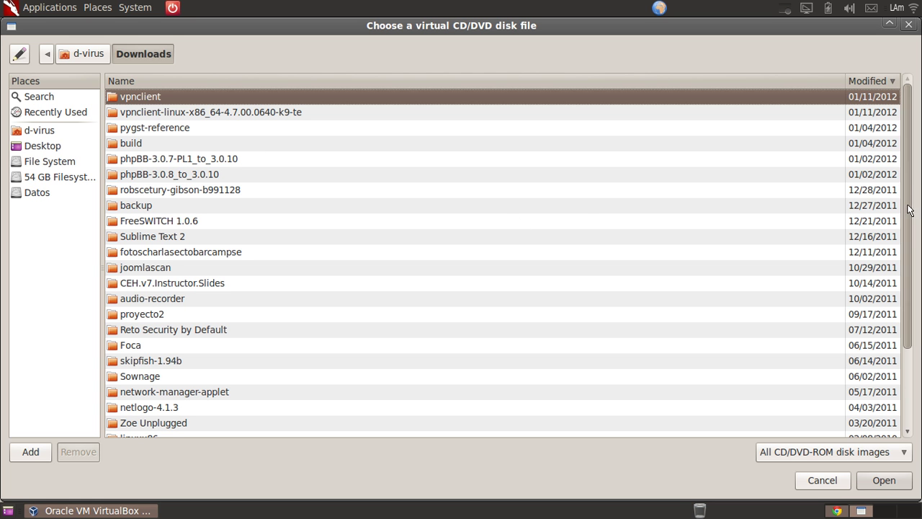
{"action": "left_click_drag", "start_coordinate": [910, 179], "coordinate": [910, 263]}
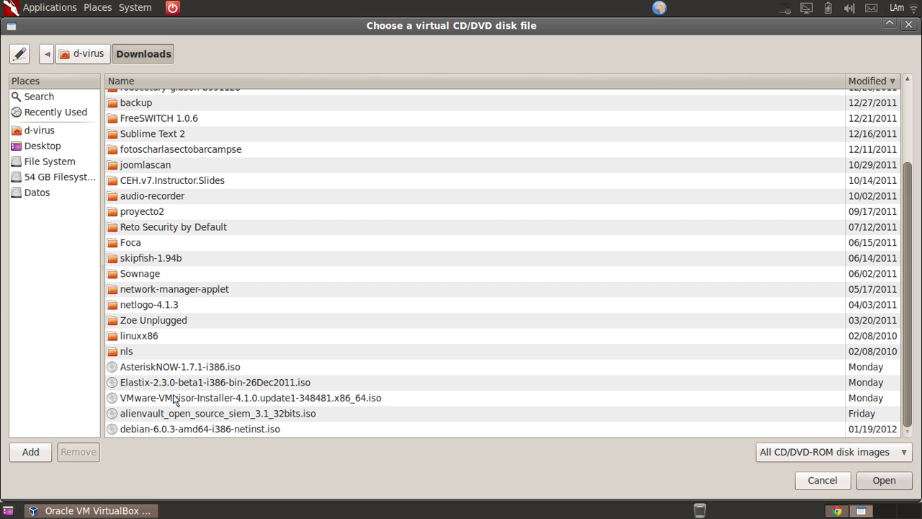
{"action": "left_click", "coordinate": [203, 430]}
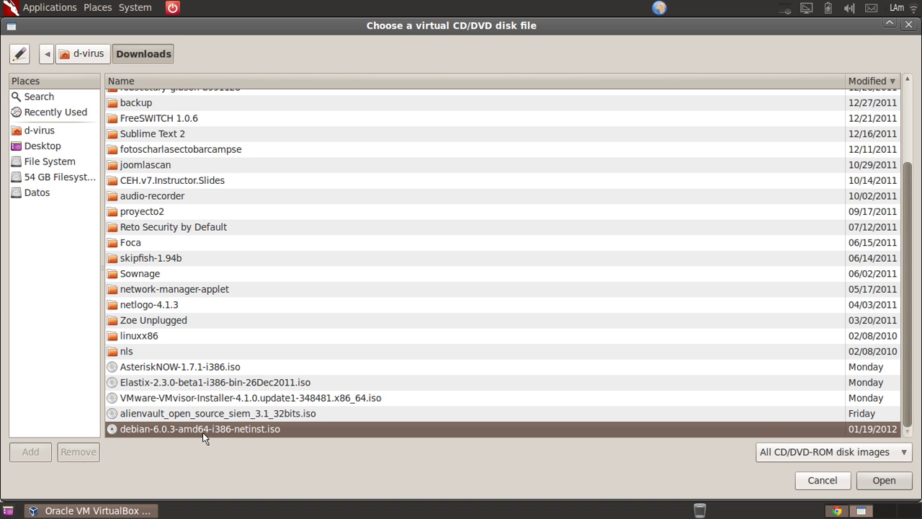
{"action": "key", "text": "Return"}
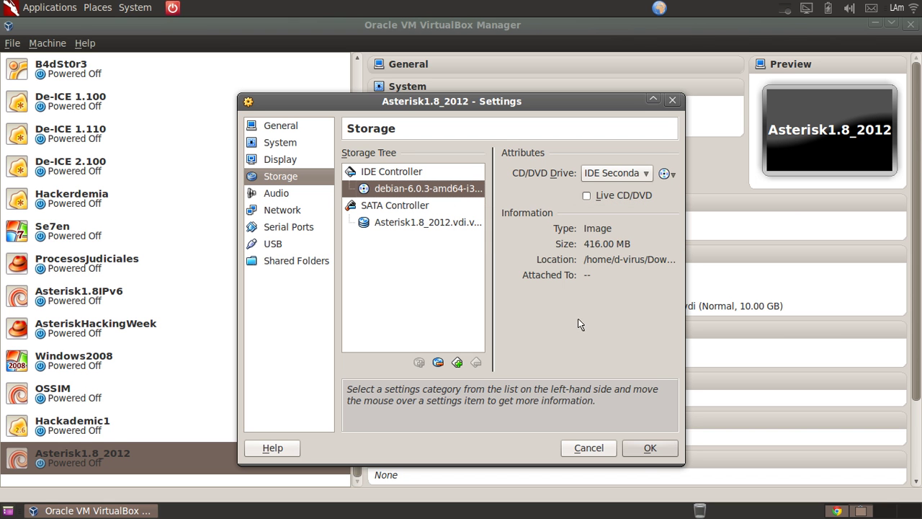
{"action": "left_click", "coordinate": [647, 452]}
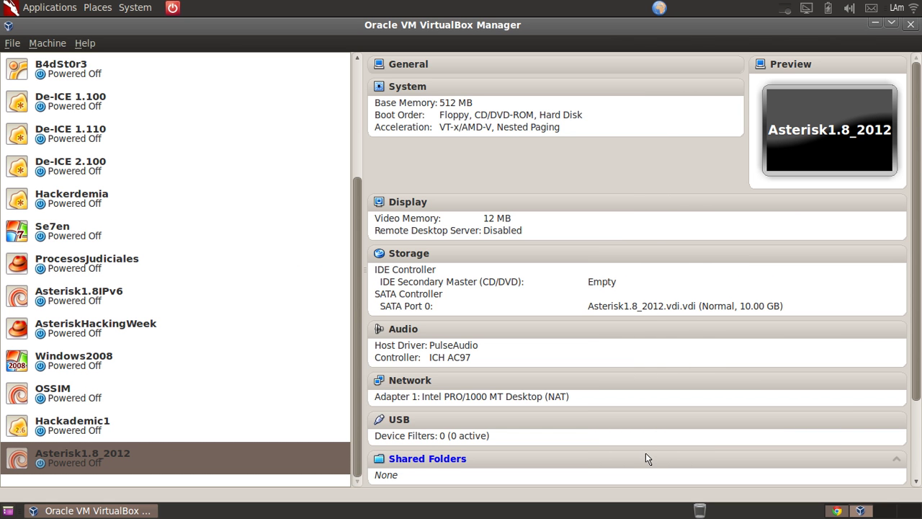
- In the Asterisk1.8_2012 machine's network settings, attach Adapter 1 to a Bridged Adapter using the wlan0 interface
{"action": "right_click", "coordinate": [93, 458]}
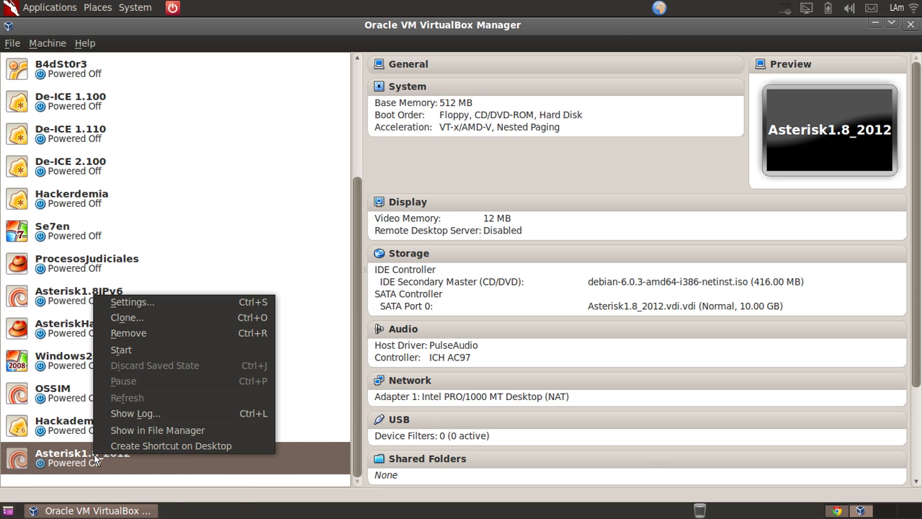
{"action": "left_click", "coordinate": [148, 303]}
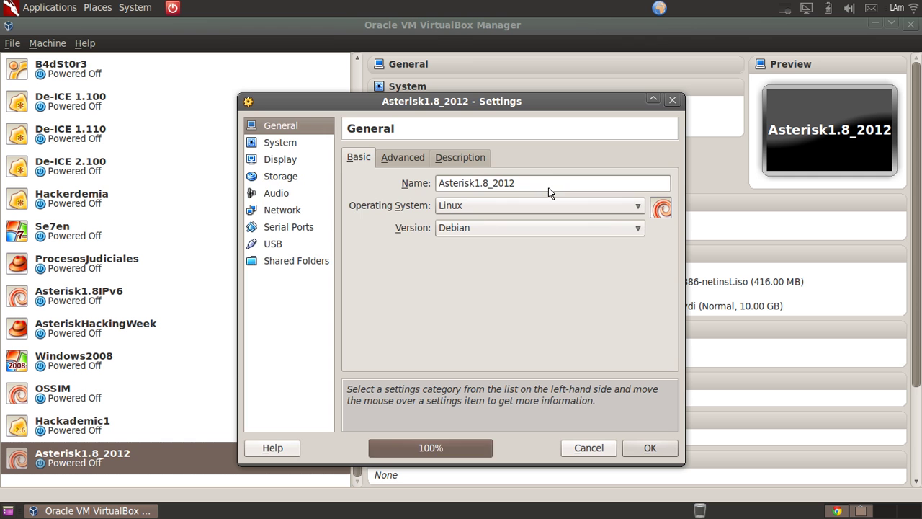
{"action": "left_click", "coordinate": [284, 211]}
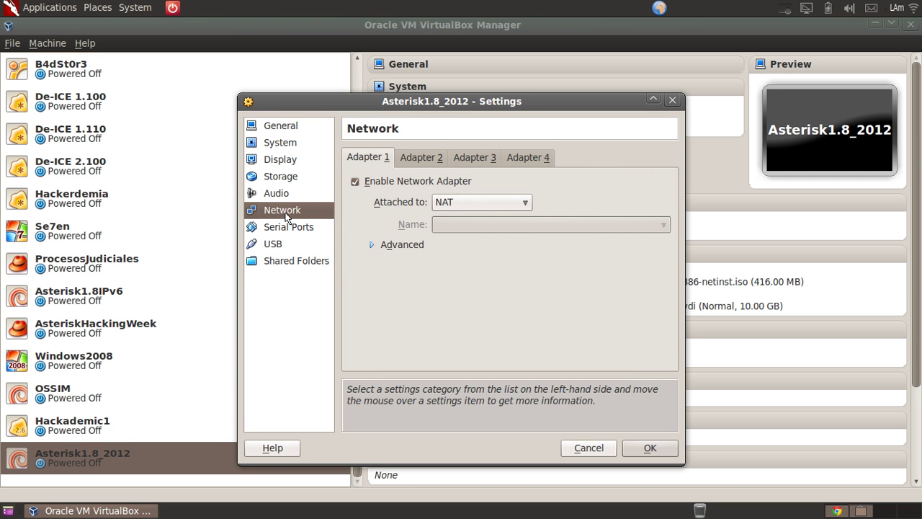
{"action": "left_click", "coordinate": [464, 202]}
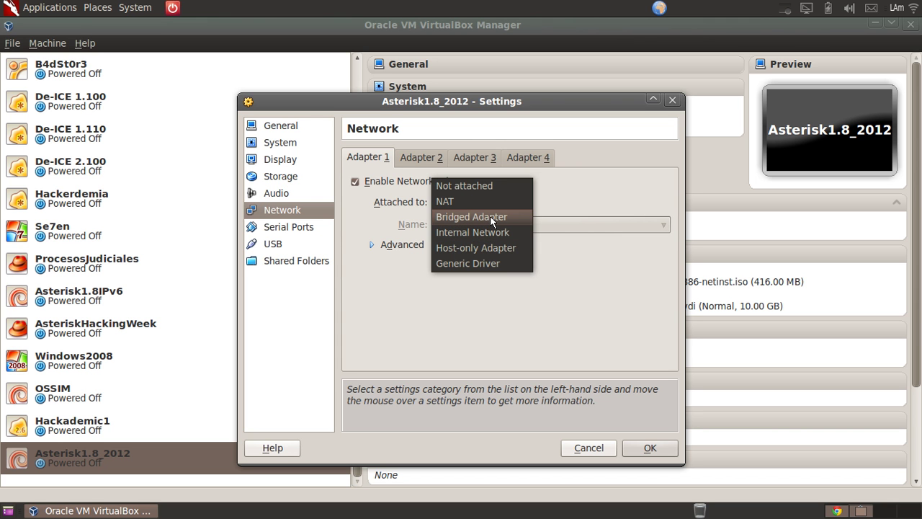
{"action": "left_click", "coordinate": [490, 217]}
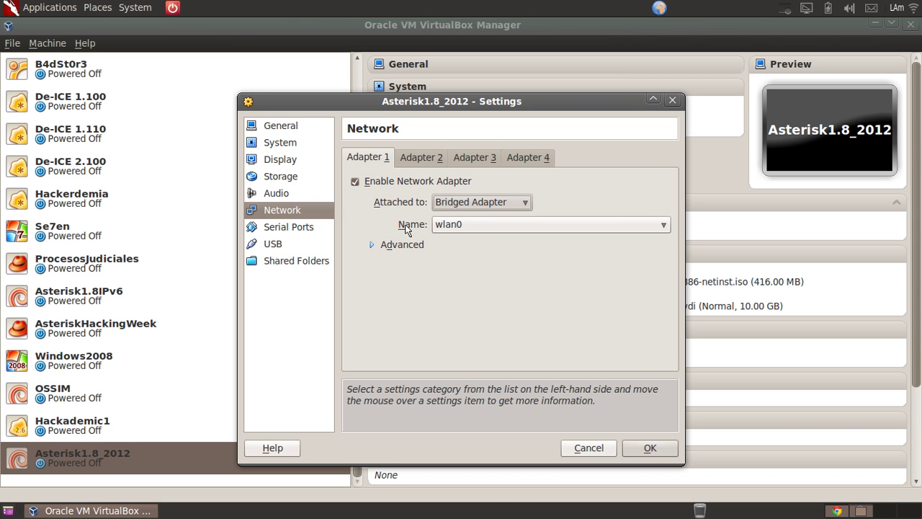
{"action": "left_click", "coordinate": [479, 226]}
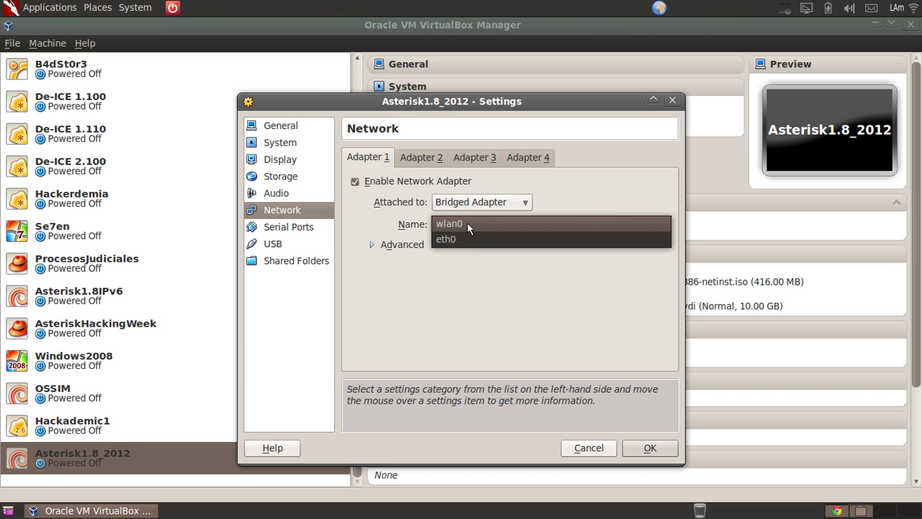
{"action": "left_click", "coordinate": [467, 223]}
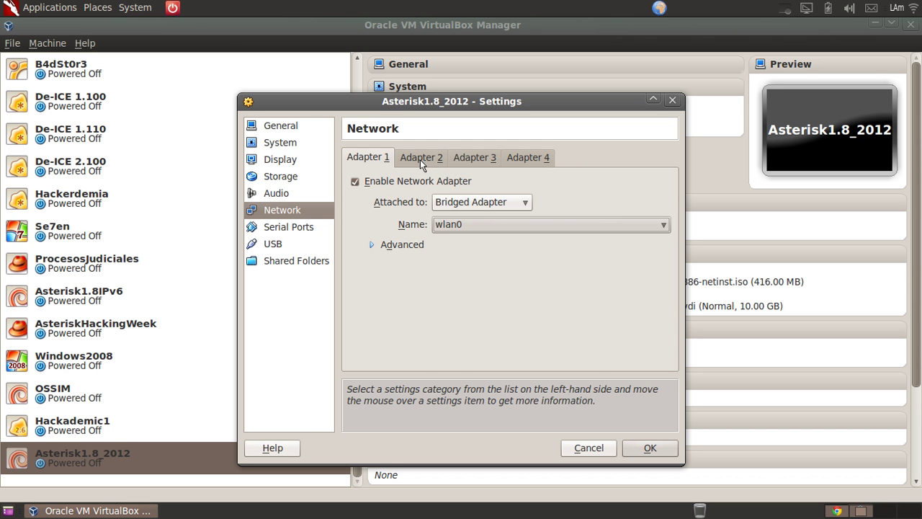
- Enable network Adapter 2, attach it to a Host-only Adapter, and save the machine's settings
{"action": "left_click", "coordinate": [421, 159]}
{"action": "left_click", "coordinate": [356, 182]}
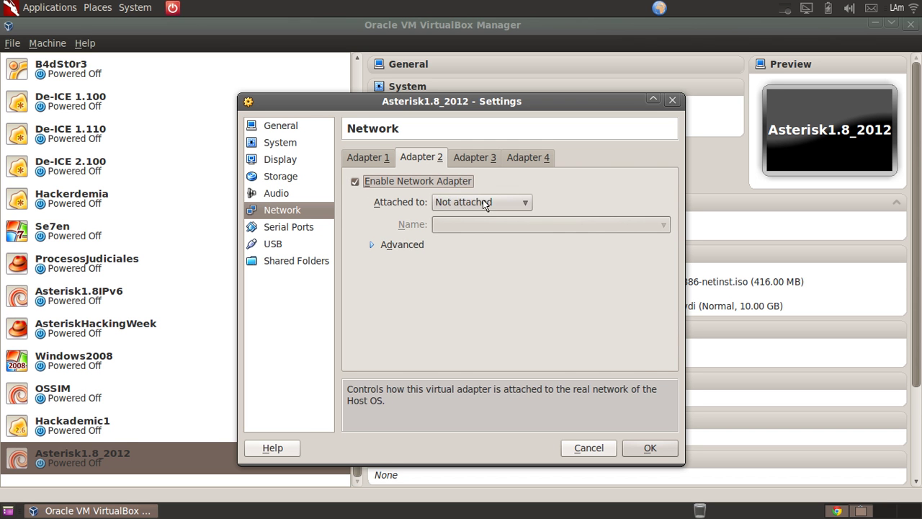
{"action": "left_click", "coordinate": [484, 203]}
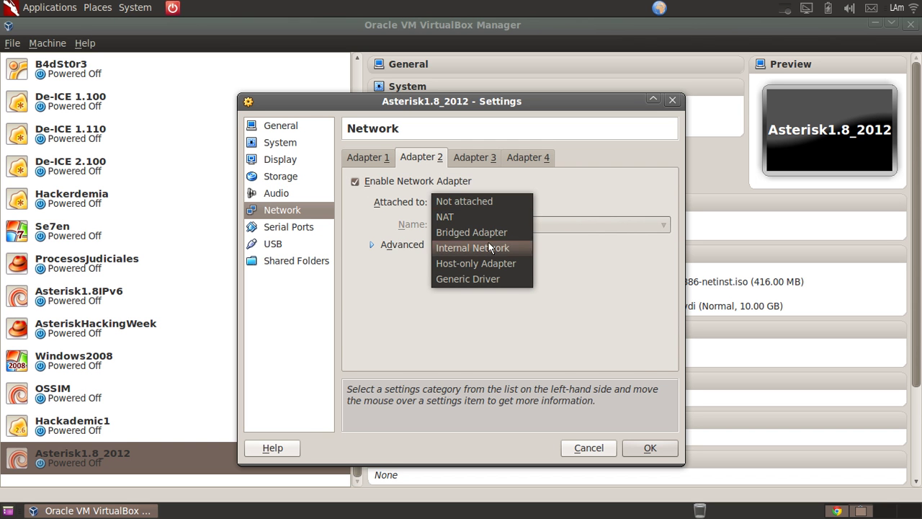
{"action": "left_click", "coordinate": [497, 263]}
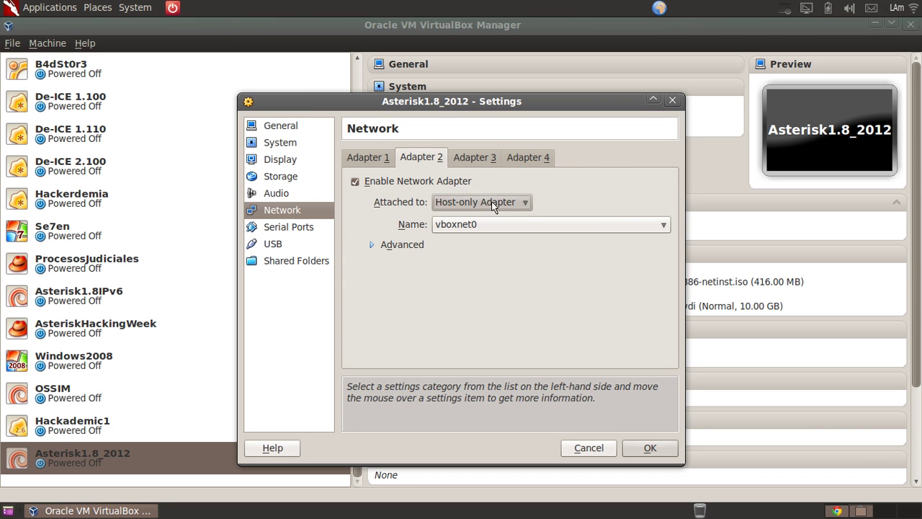
{"action": "left_click", "coordinate": [650, 450]}
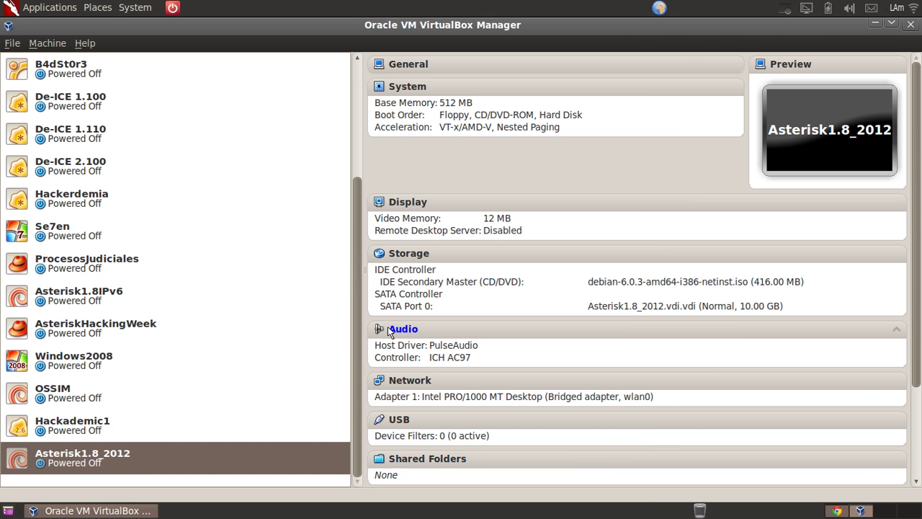